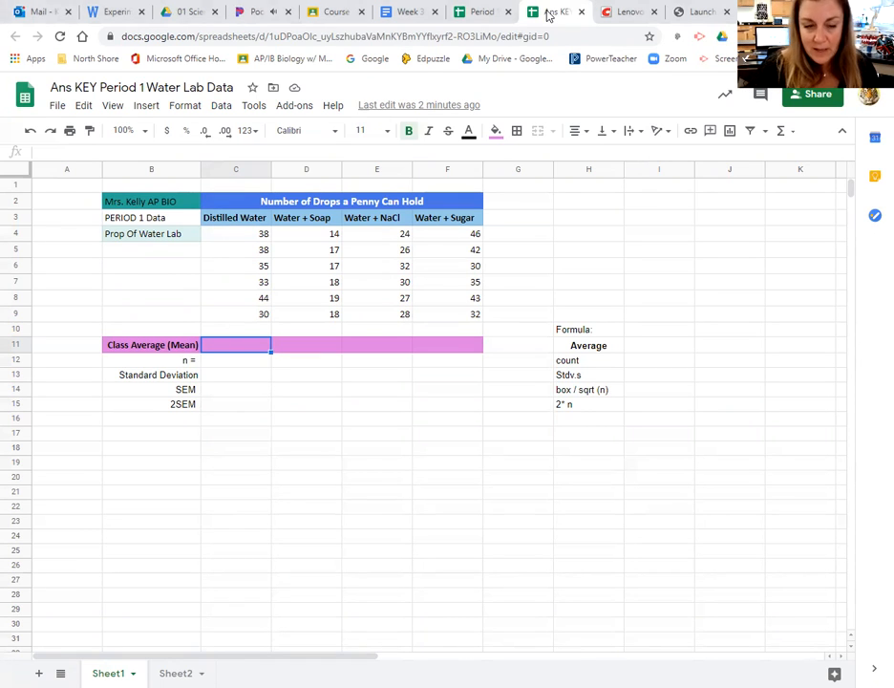
- Calculate the Distilled Water class average in C11 with the AVERAGE function over C4:C10
{"action": "type", "text": "="}
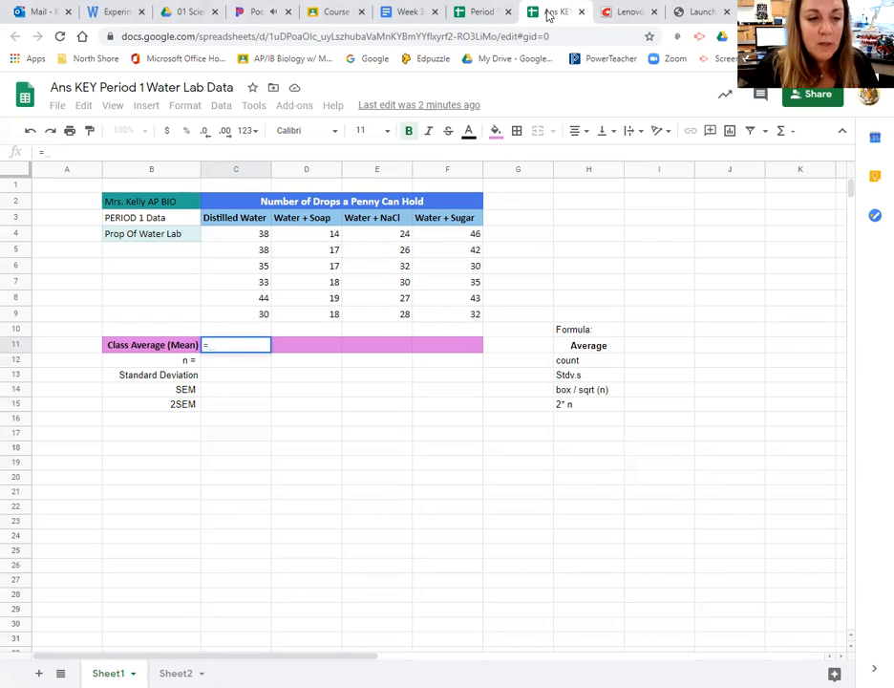
{"action": "type", "text": "aver"}
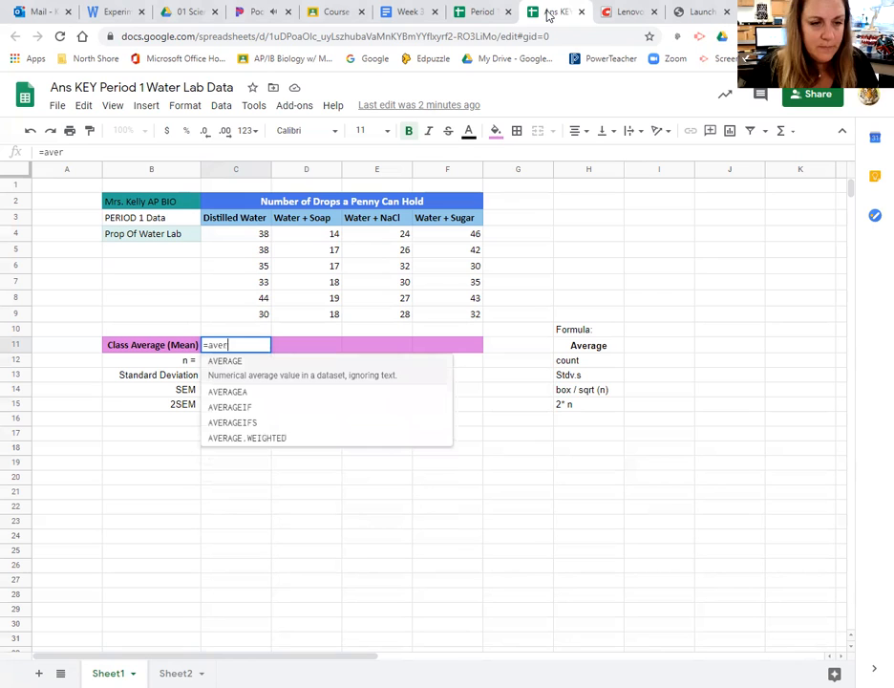
{"action": "left_click", "coordinate": [244, 372]}
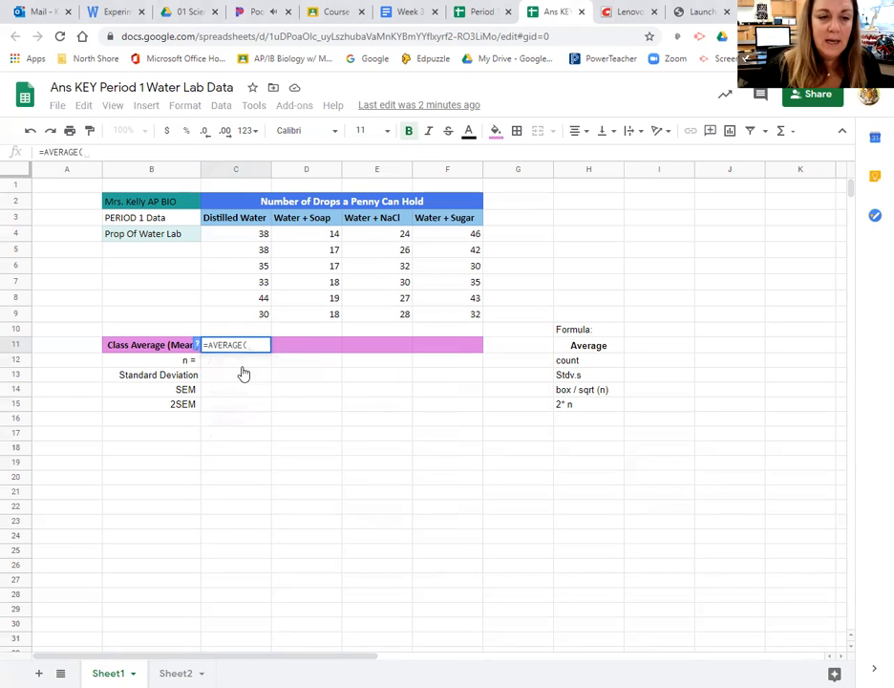
{"action": "left_click", "coordinate": [225, 235]}
{"action": "key", "text": "shift+Down"}
{"action": "key", "text": "shift+Down"}
{"action": "key", "text": "shift+Down"}
{"action": "key", "text": "shift+Down"}
{"action": "key", "text": "shift+Down"}
{"action": "key", "text": "shift+Down"}
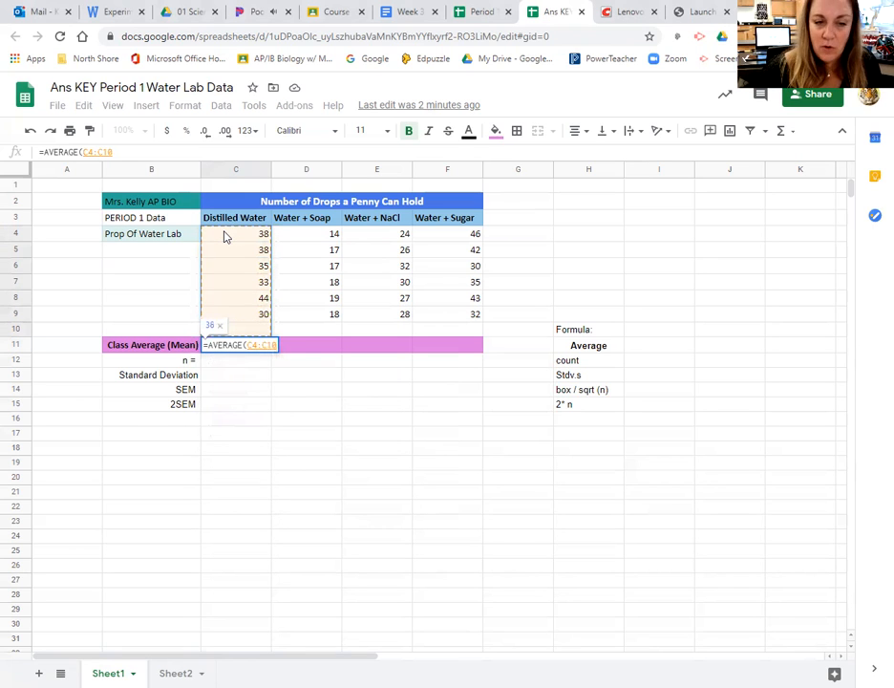
{"action": "key", "text": "Return"}
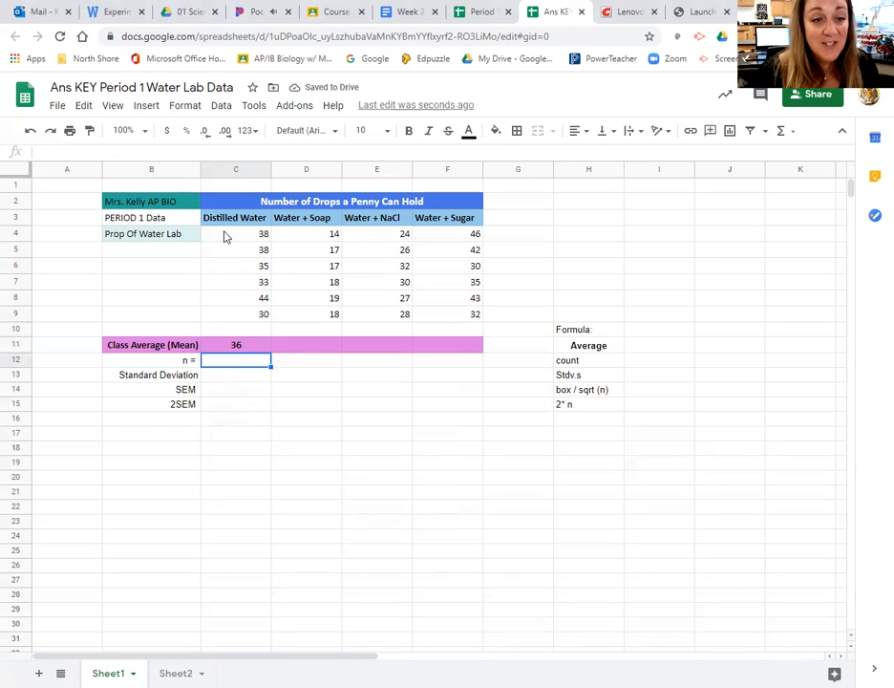
- Fill the average formula from C11 across to F11 and check the copied formulas for Water + Soap and Water + NaCl
{"action": "left_click", "coordinate": [239, 346]}
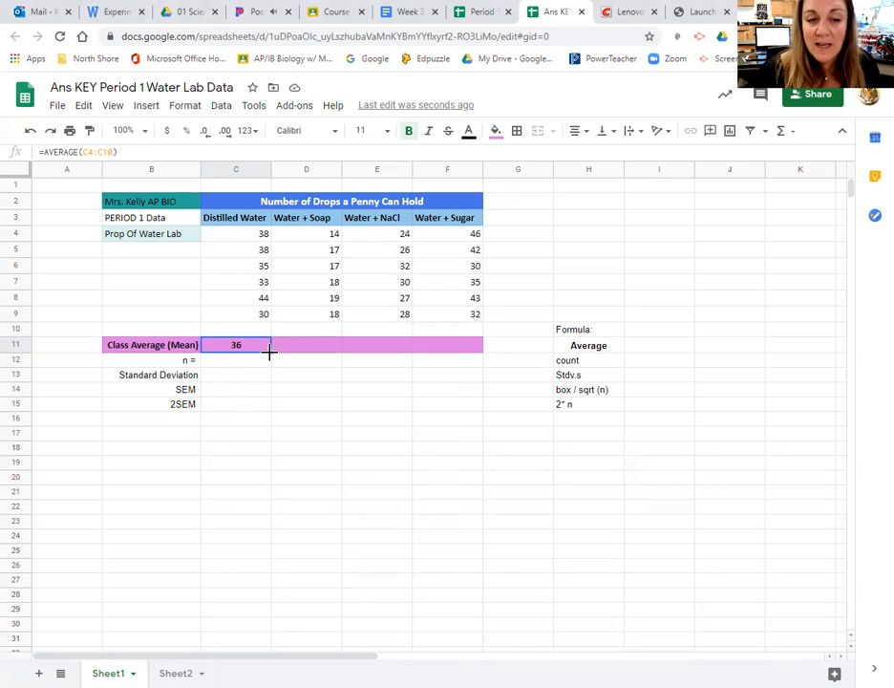
{"action": "left_click_drag", "start_coordinate": [270, 352], "coordinate": [449, 349]}
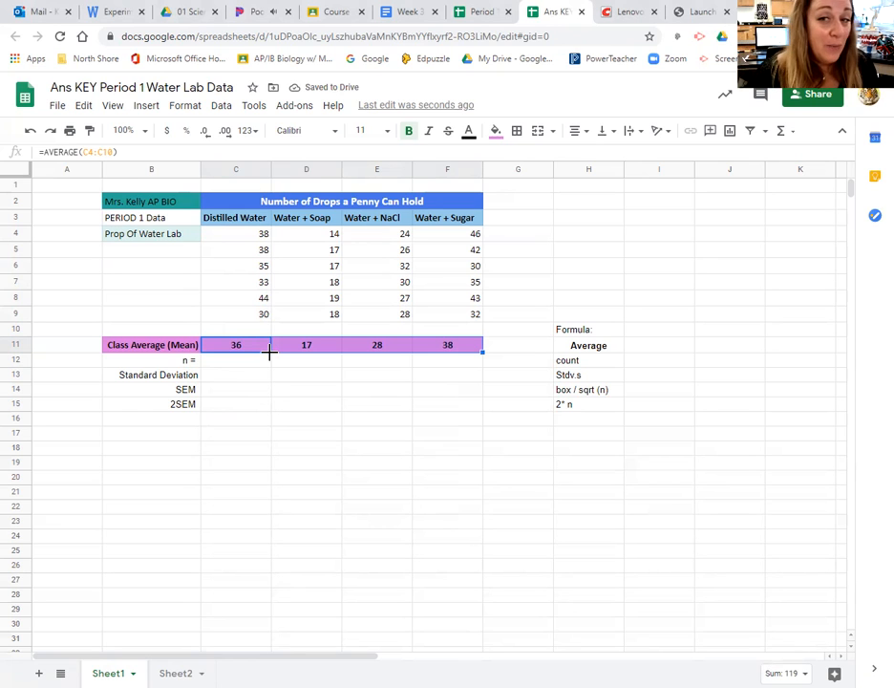
{"action": "left_click", "coordinate": [310, 403]}
{"action": "left_click", "coordinate": [314, 349]}
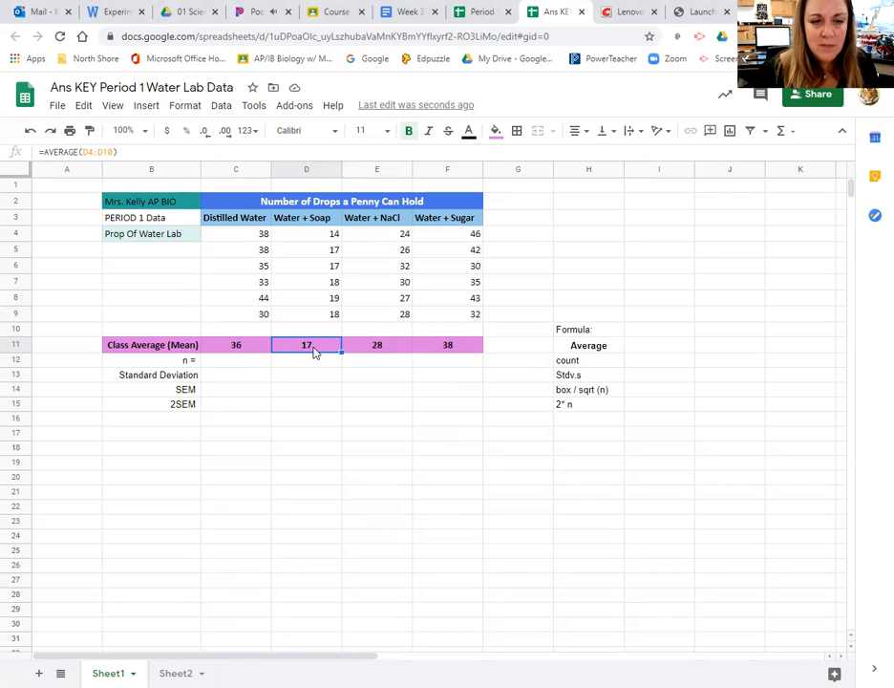
{"action": "left_click", "coordinate": [378, 349]}
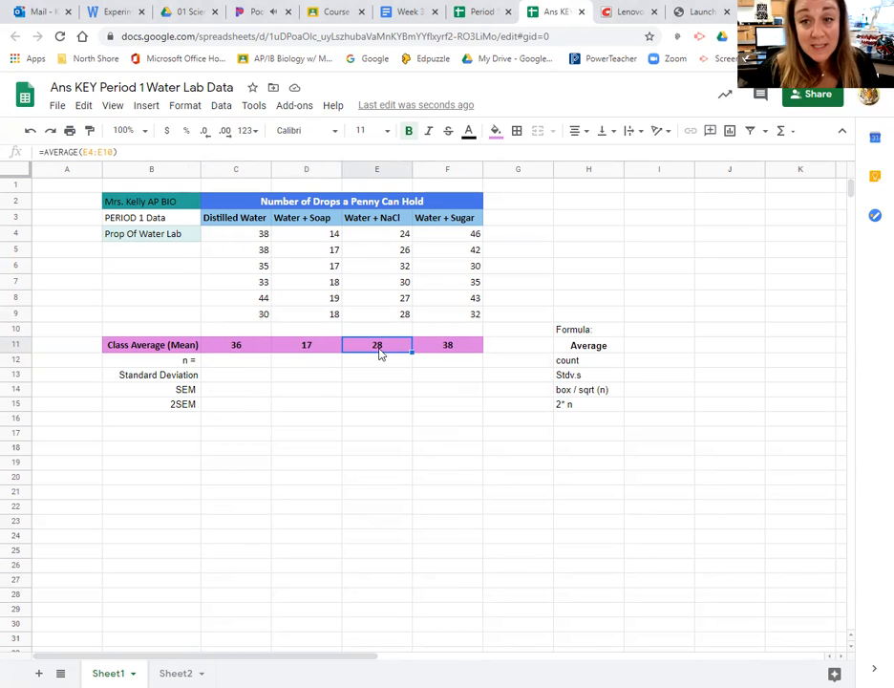
- Calculate the Distilled Water sample size n in C12 with the COUNT function over C4:C10
{"action": "left_click", "coordinate": [229, 366]}
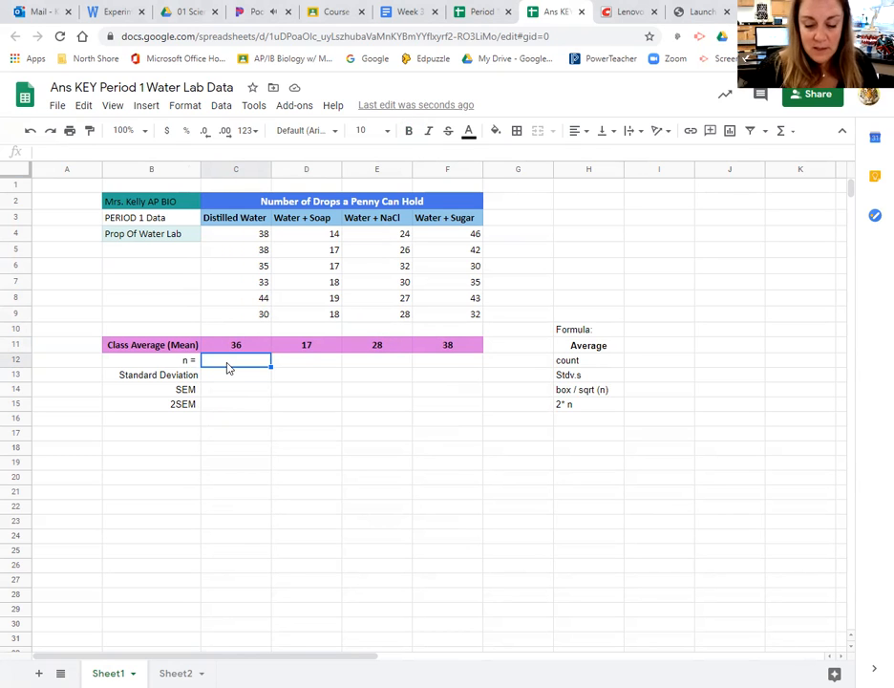
{"action": "type", "text": "=cou"}
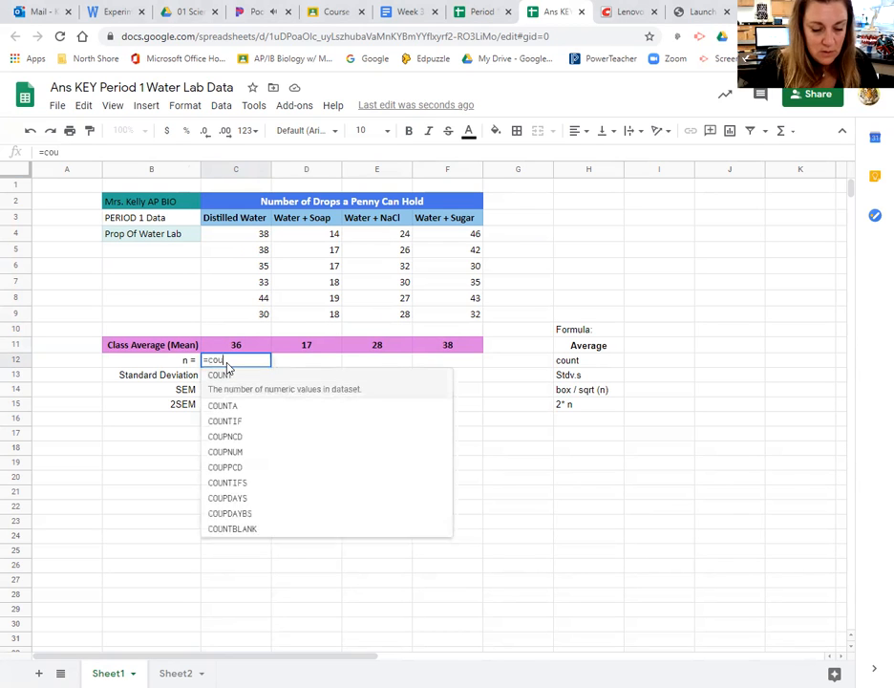
{"action": "type", "text": "n"}
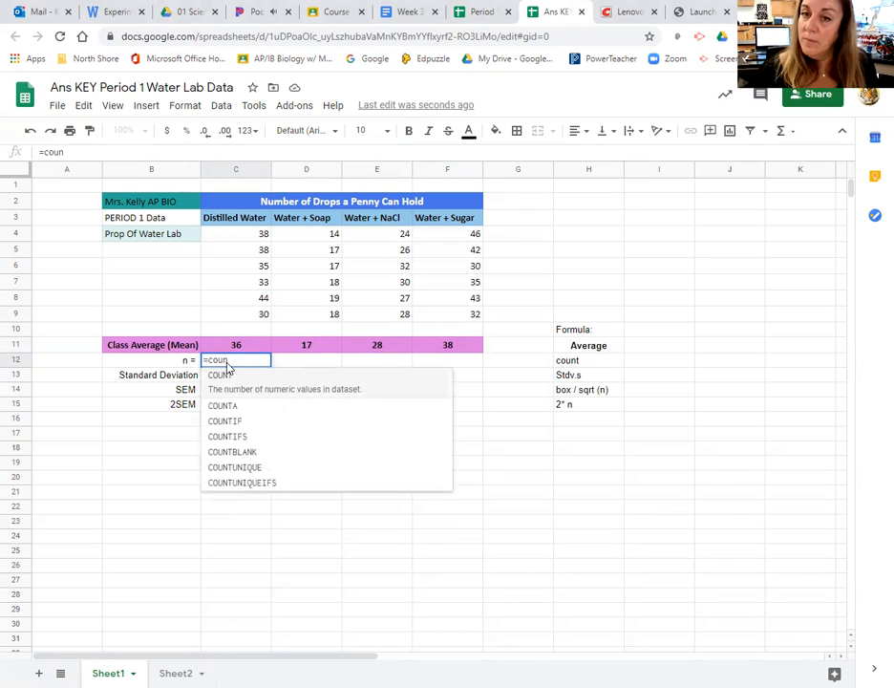
{"action": "left_click", "coordinate": [227, 380]}
{"action": "left_click_drag", "start_coordinate": [235, 234], "coordinate": [236, 298]}
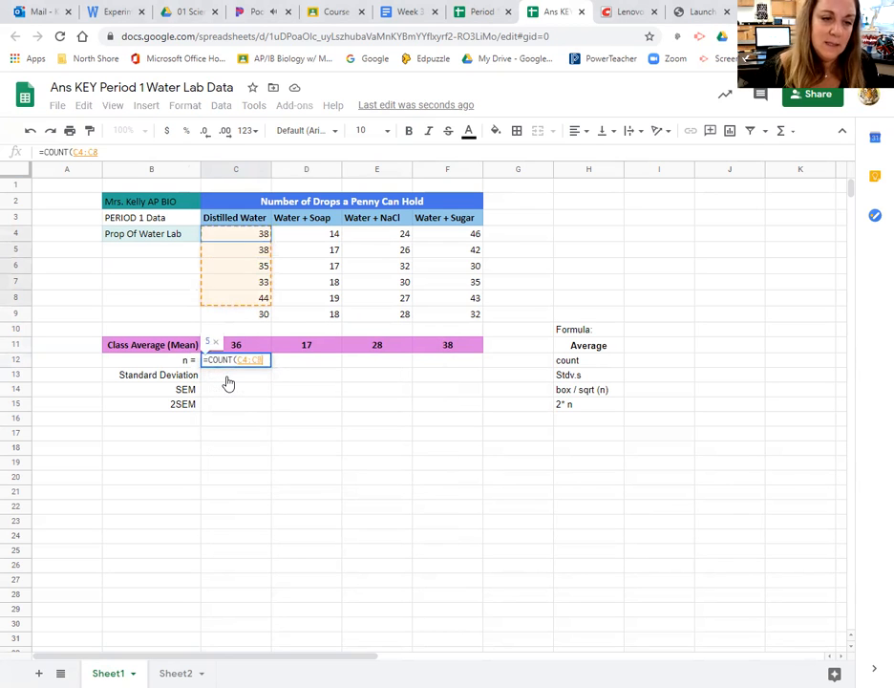
{"action": "key", "text": "shift+Down"}
{"action": "key", "text": "shift+Down"}
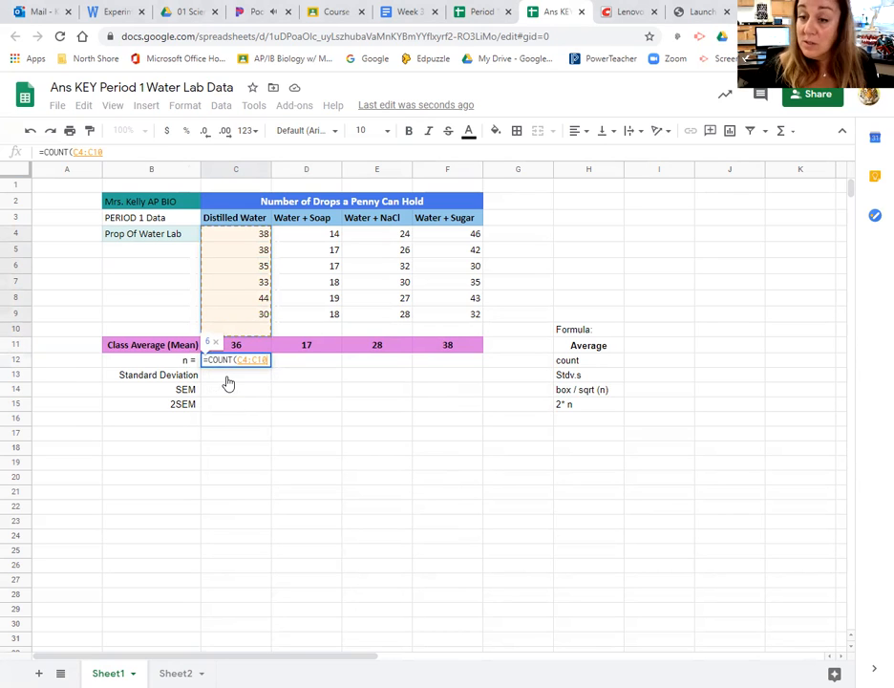
{"action": "key", "text": "Return"}
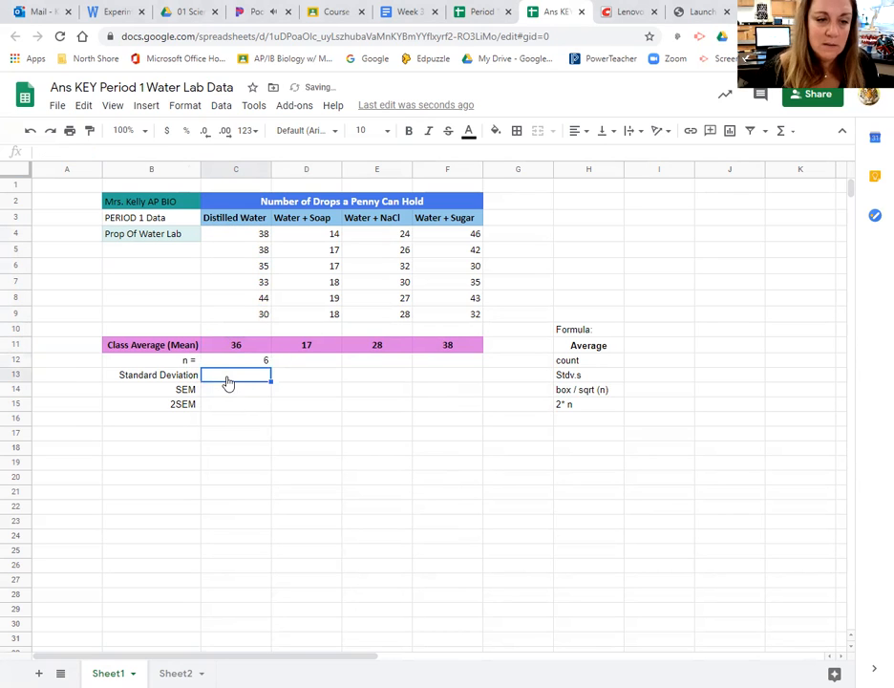
- Fill the count formula from C12 across to F12 for the other three solutions
{"action": "left_click", "coordinate": [265, 364]}
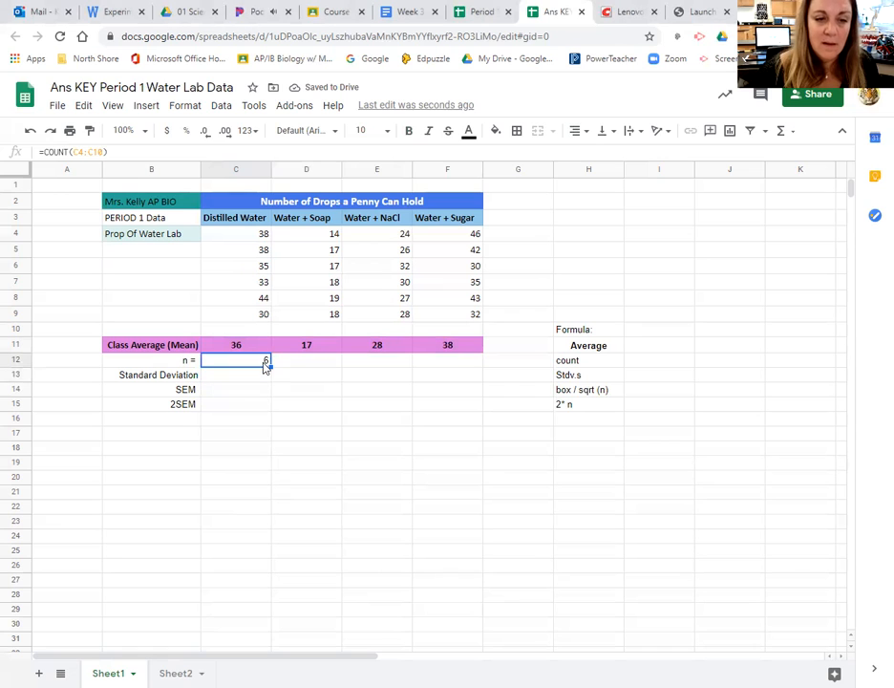
{"action": "left_click_drag", "start_coordinate": [270, 366], "coordinate": [453, 363]}
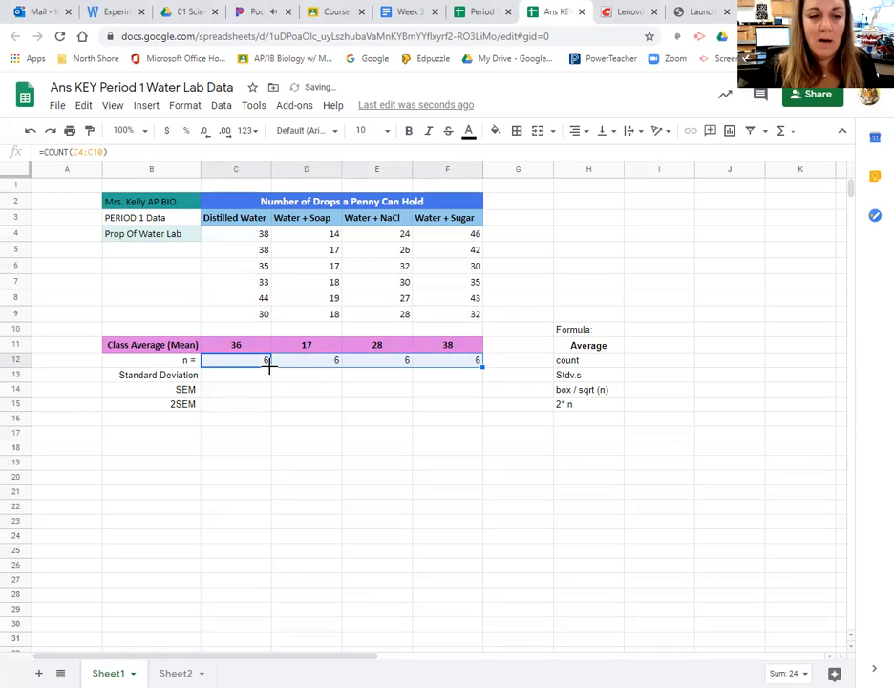
{"action": "left_click", "coordinate": [377, 418]}
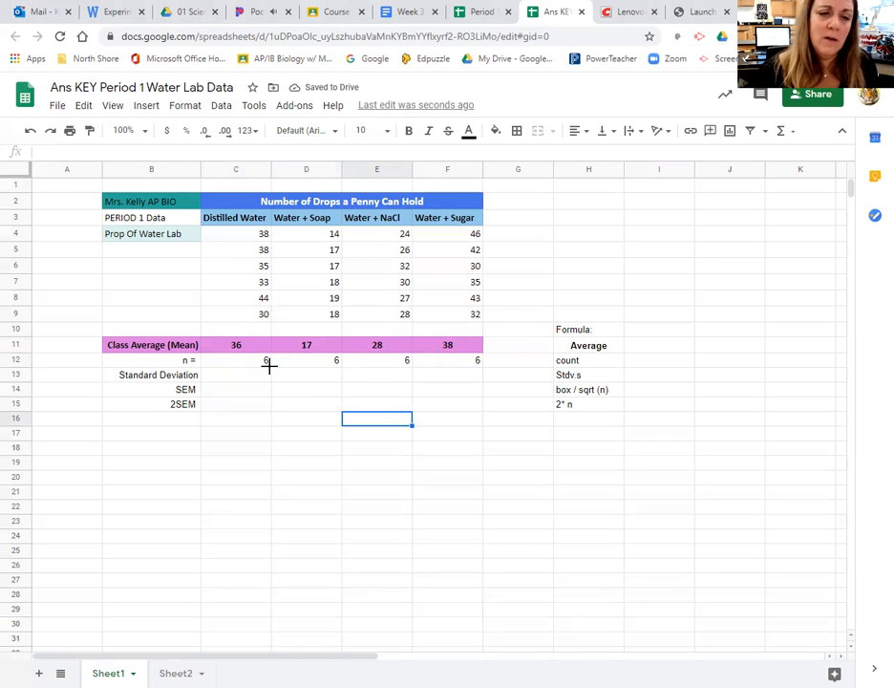
- Clear the last Water + Sugar value in F9 and enter 36 in its place
{"action": "left_click", "coordinate": [454, 315]}
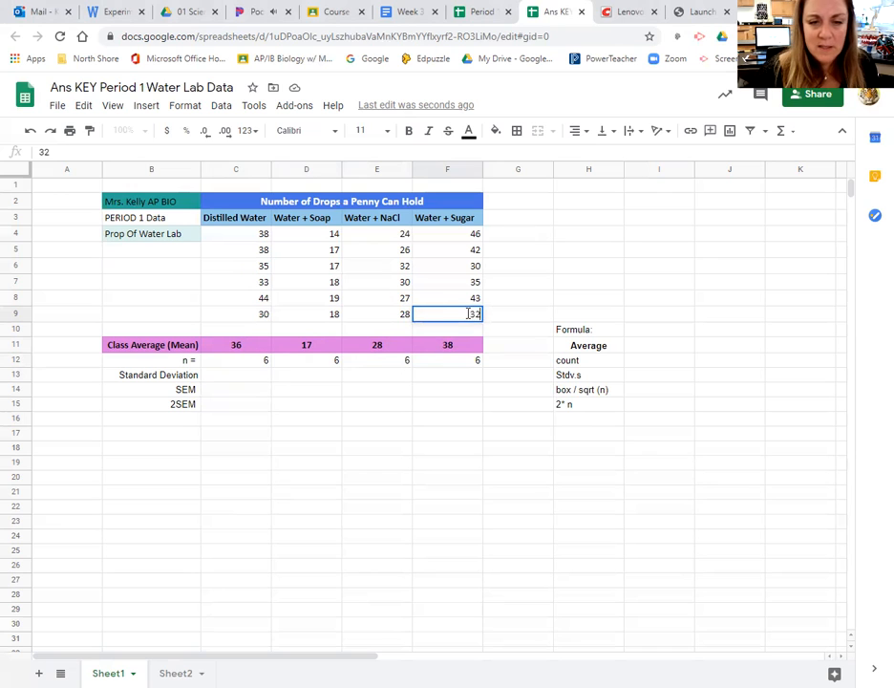
{"action": "key", "text": "BackSpace"}
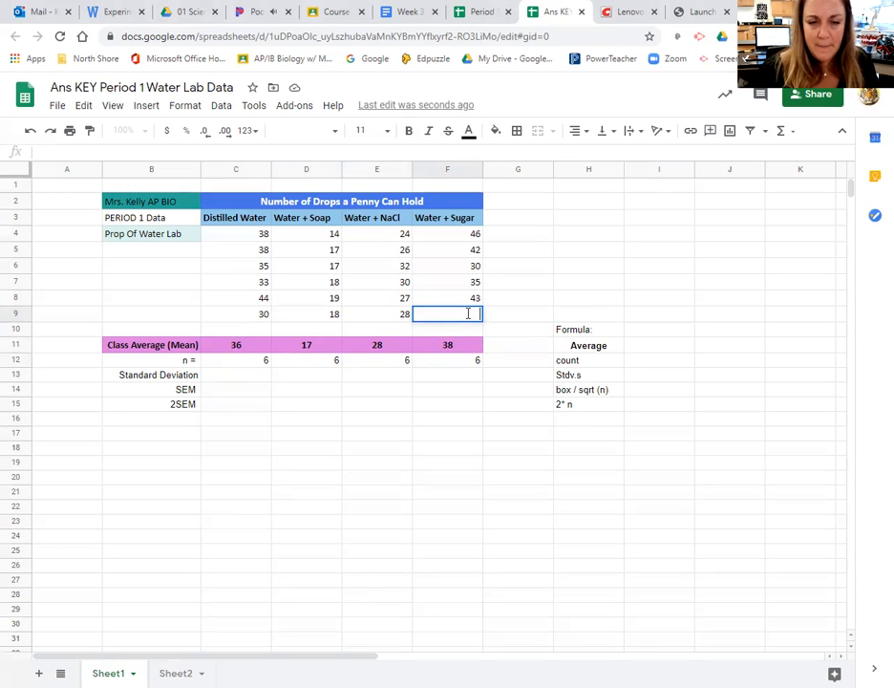
{"action": "left_click", "coordinate": [454, 394]}
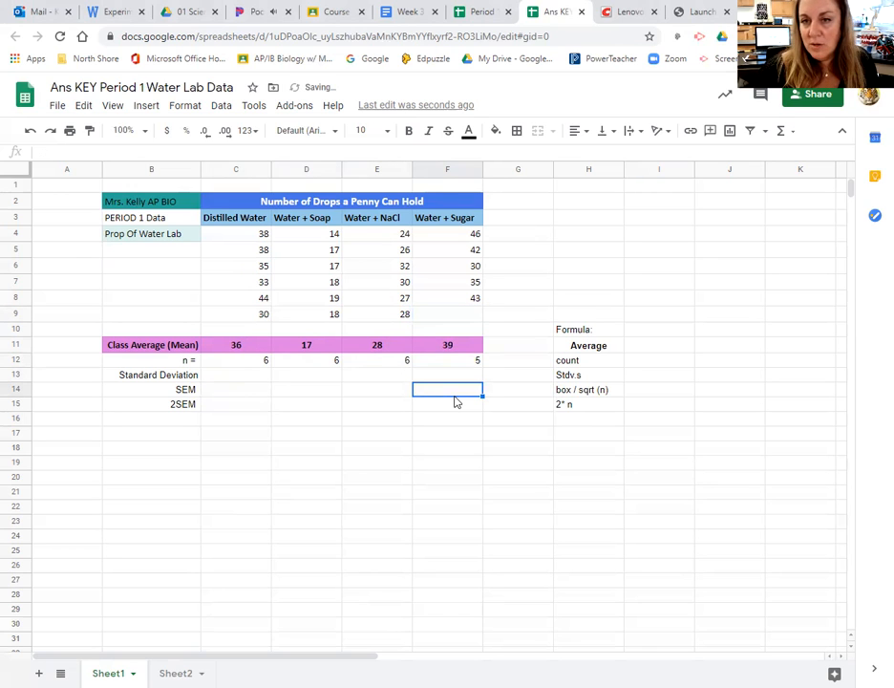
{"action": "left_click", "coordinate": [454, 317]}
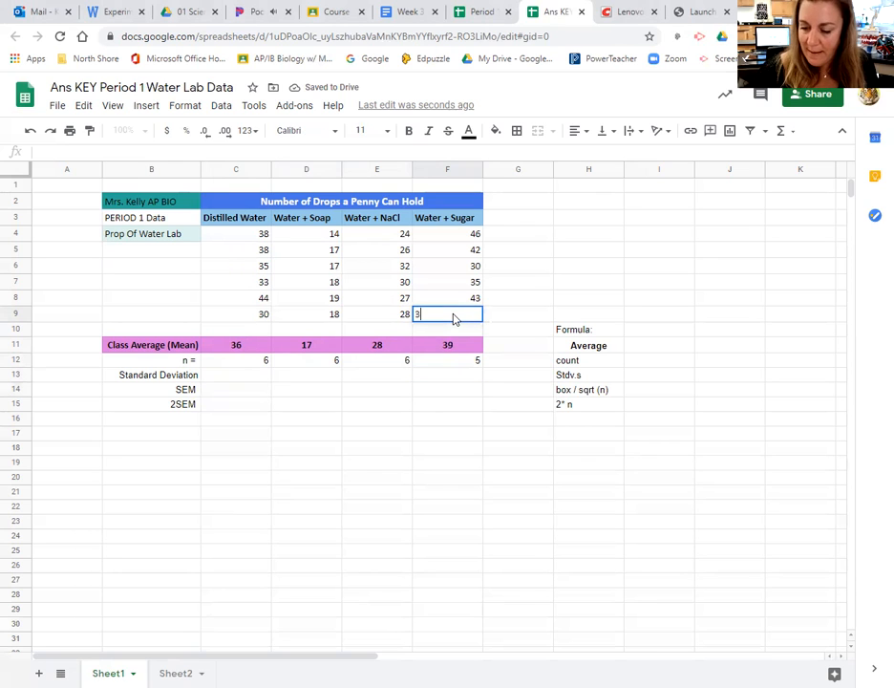
{"action": "type", "text": "36"}
{"action": "key", "text": "Return"}
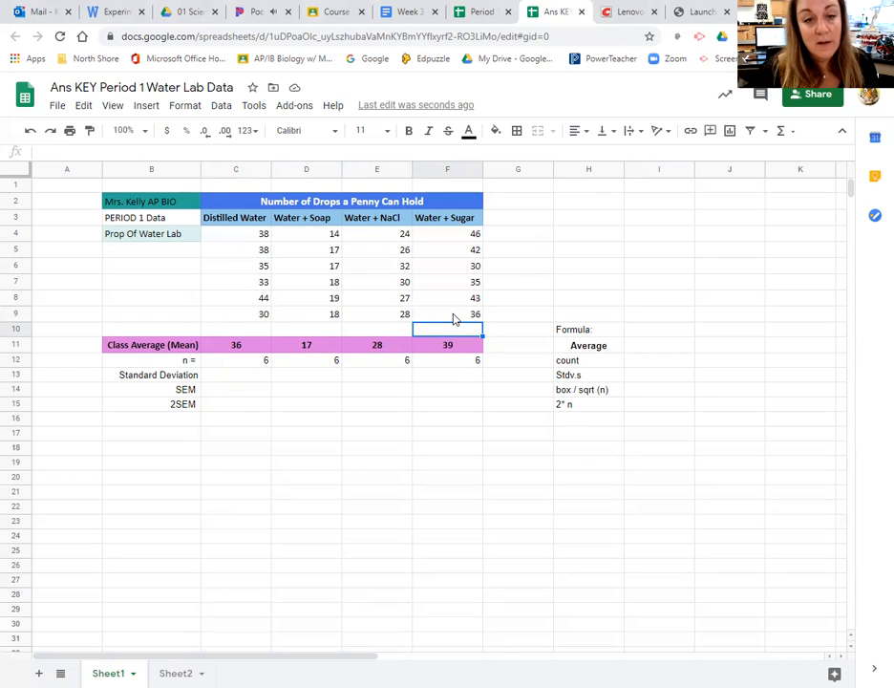
- Calculate the Distilled Water standard deviation in C13 with STDEV.S over C4:C10, and fill the formula across to F13
{"action": "left_click", "coordinate": [230, 377]}
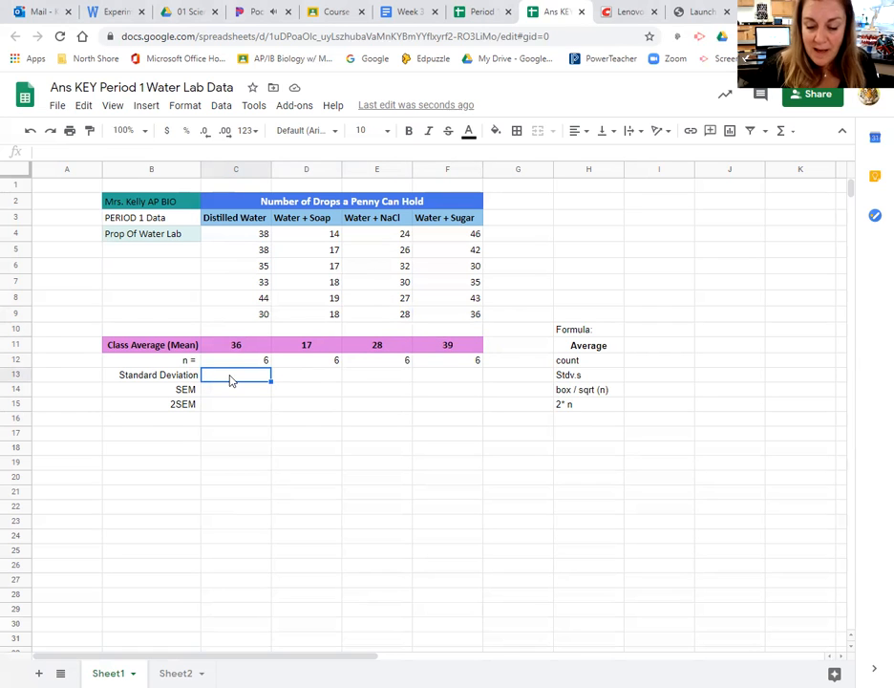
{"action": "type", "text": "="}
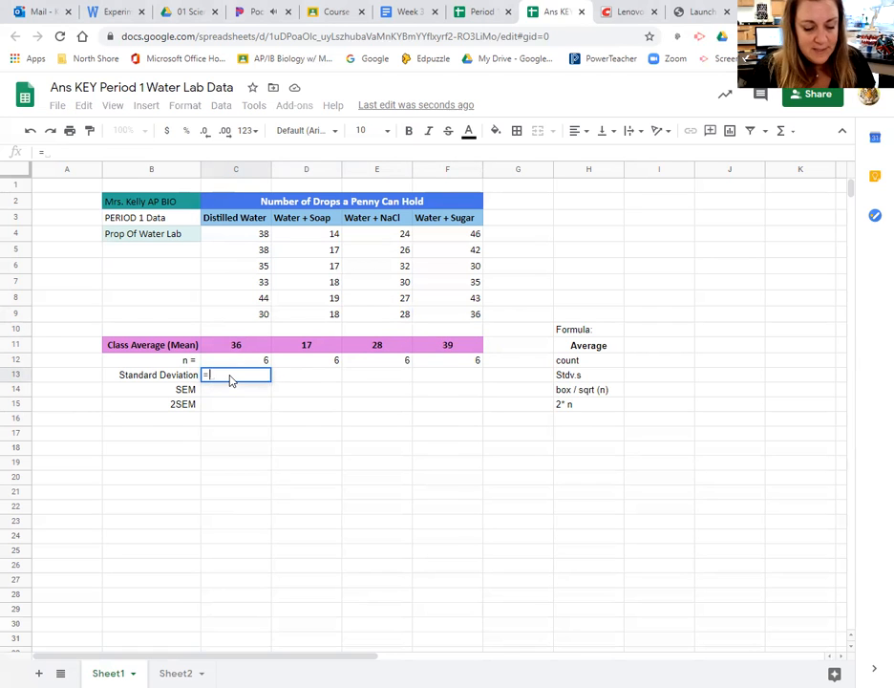
{"action": "type", "text": "st"}
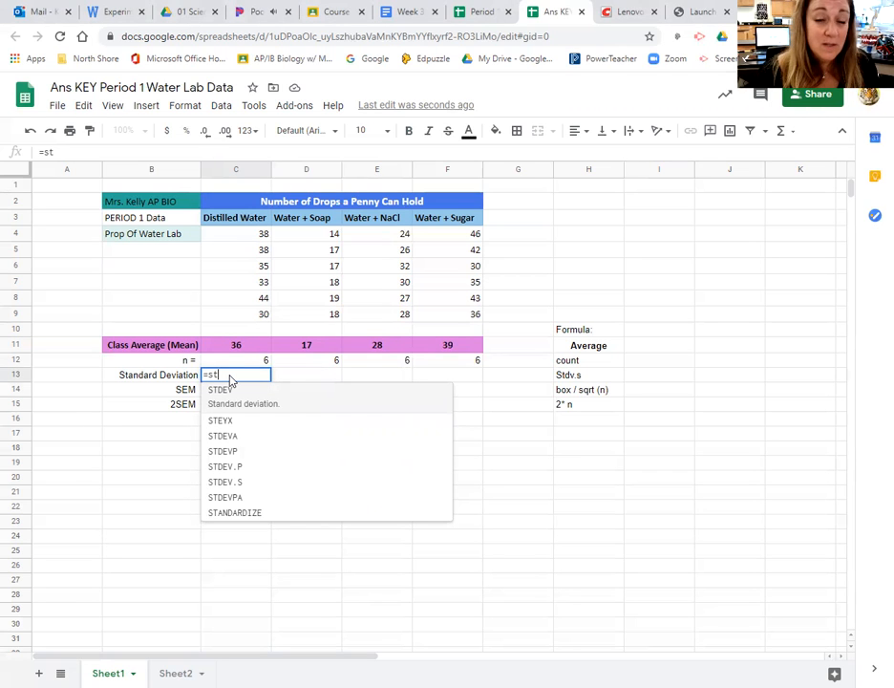
{"action": "key", "text": "Down"}
{"action": "key", "text": "Down"}
{"action": "key", "text": "Down"}
{"action": "key", "text": "Down"}
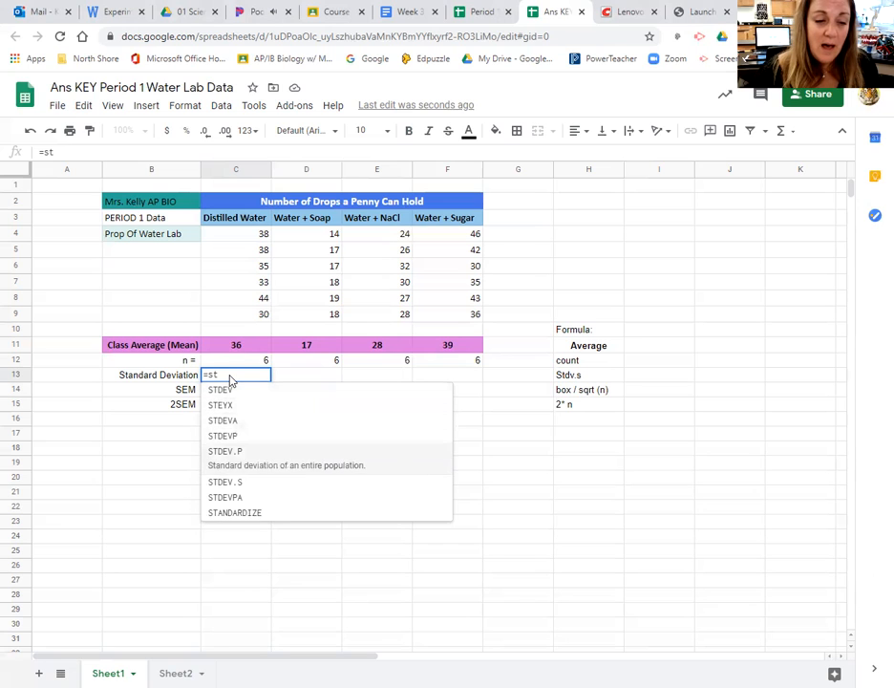
{"action": "key", "text": "Down"}
{"action": "key", "text": "Down"}
{"action": "key", "text": "Up"}
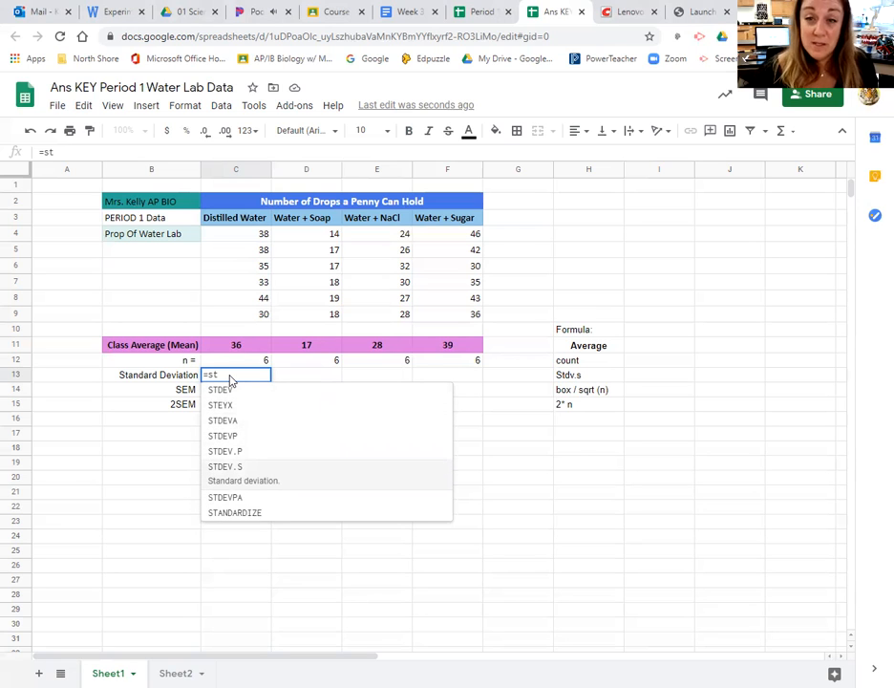
{"action": "left_click", "coordinate": [230, 477]}
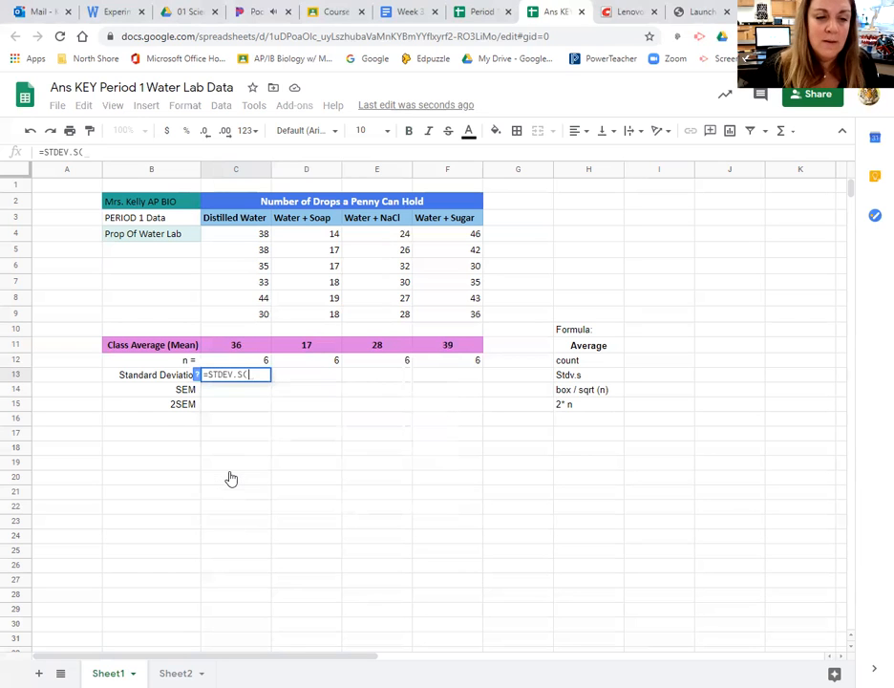
{"action": "left_click_drag", "start_coordinate": [236, 329], "coordinate": [233, 235]}
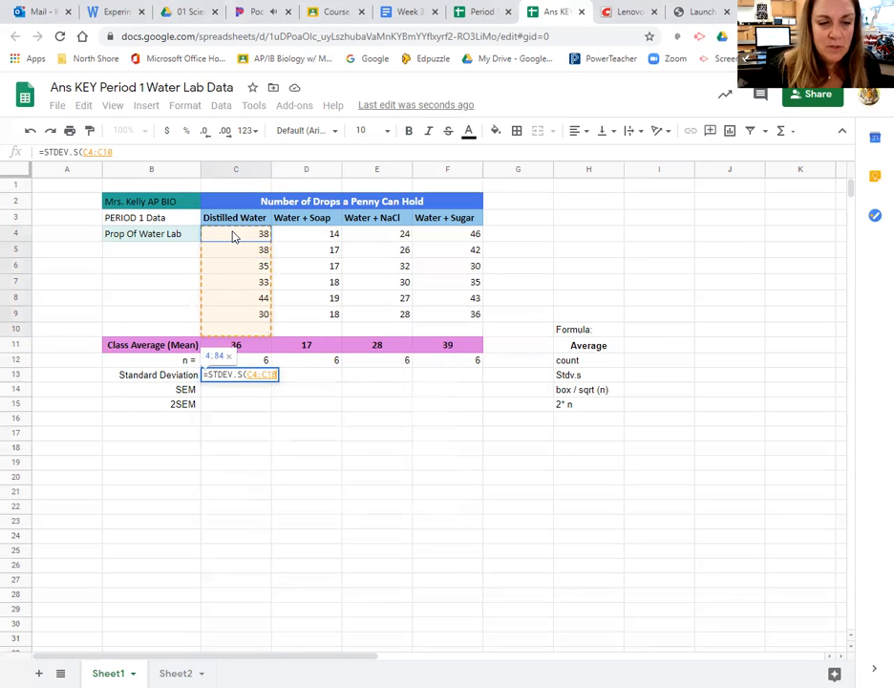
{"action": "key", "text": "Return"}
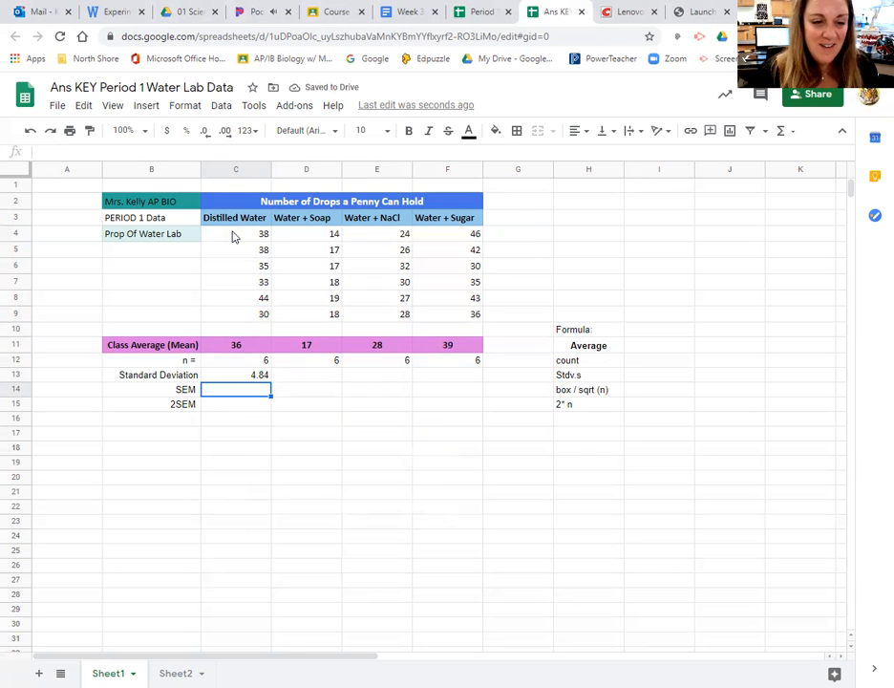
{"action": "left_click", "coordinate": [265, 378]}
{"action": "left_click_drag", "start_coordinate": [271, 381], "coordinate": [462, 378]}
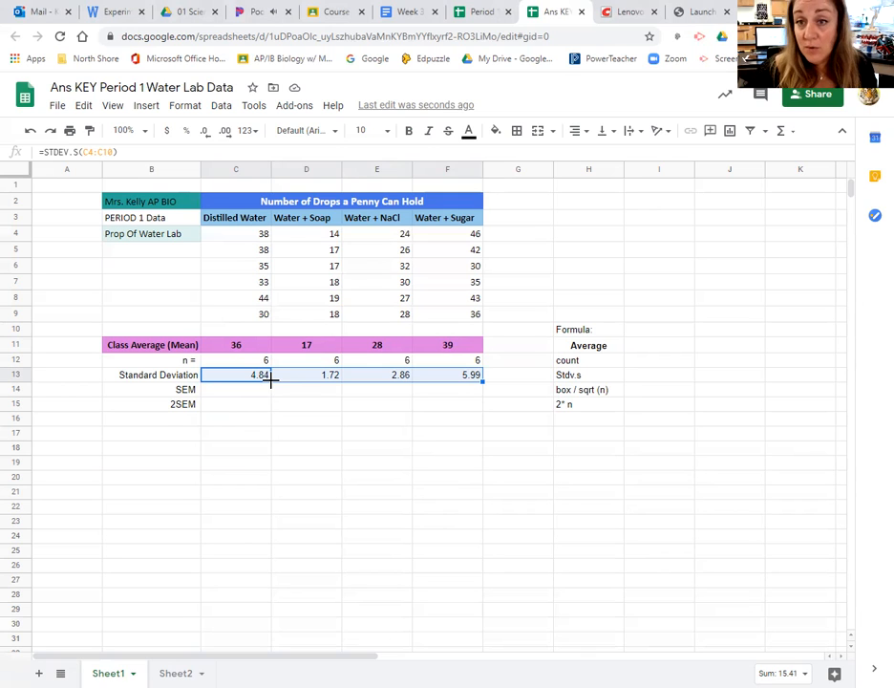
- Calculate the Distilled Water SEM in C14 with =C13/SQRT(C12), and fill the formula across to F14
{"action": "left_click", "coordinate": [239, 391]}
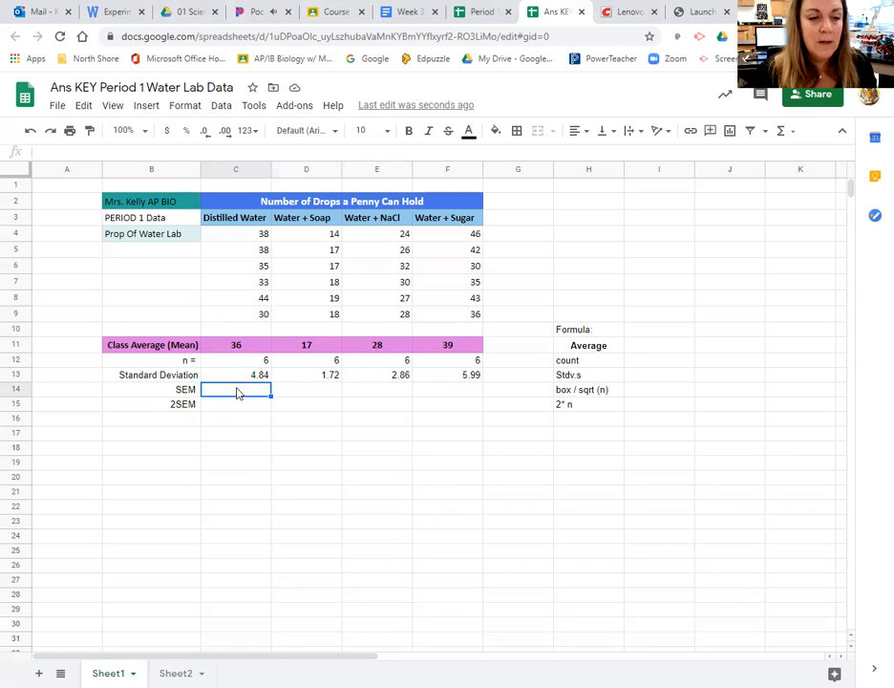
{"action": "type", "text": "="}
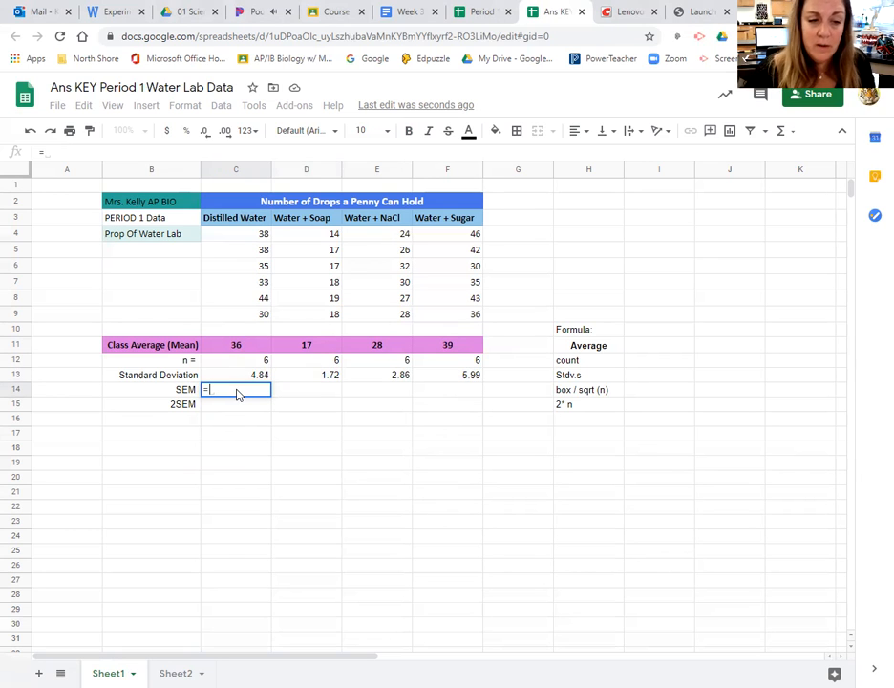
{"action": "key", "text": "BackSpace"}
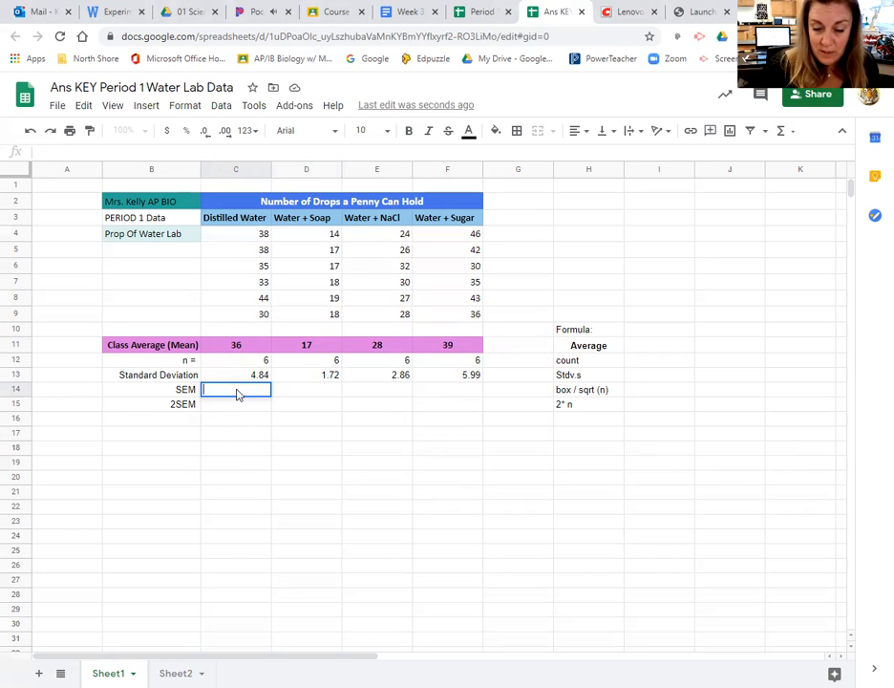
{"action": "type", "text": "=C13"}
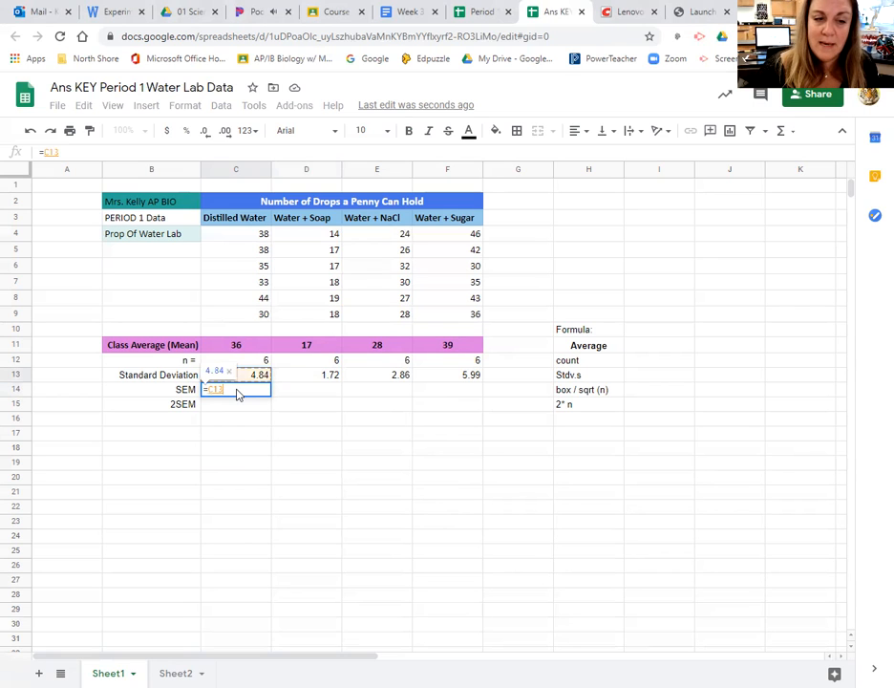
{"action": "type", "text": "/"}
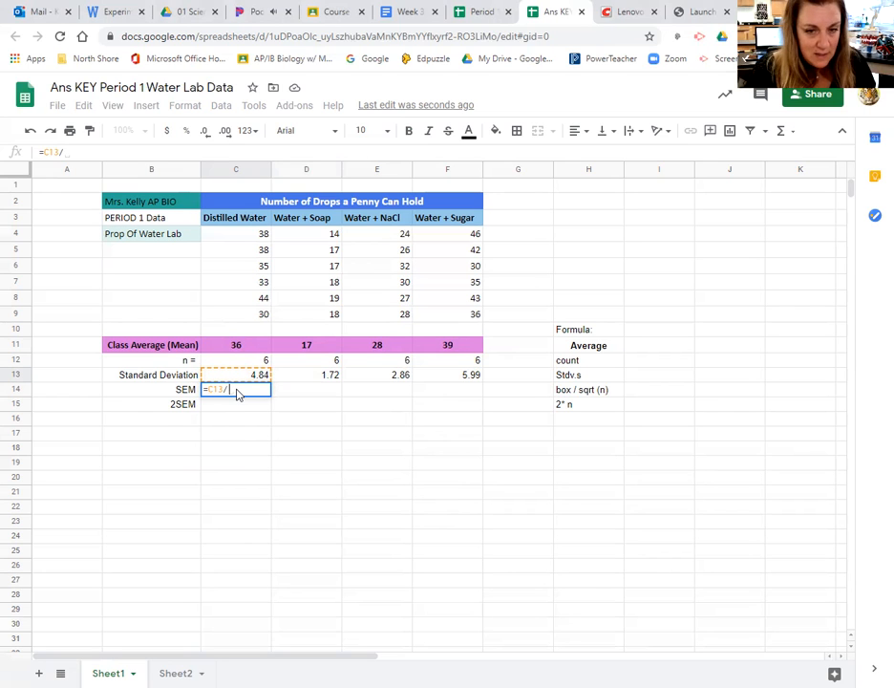
{"action": "type", "text": "sq"}
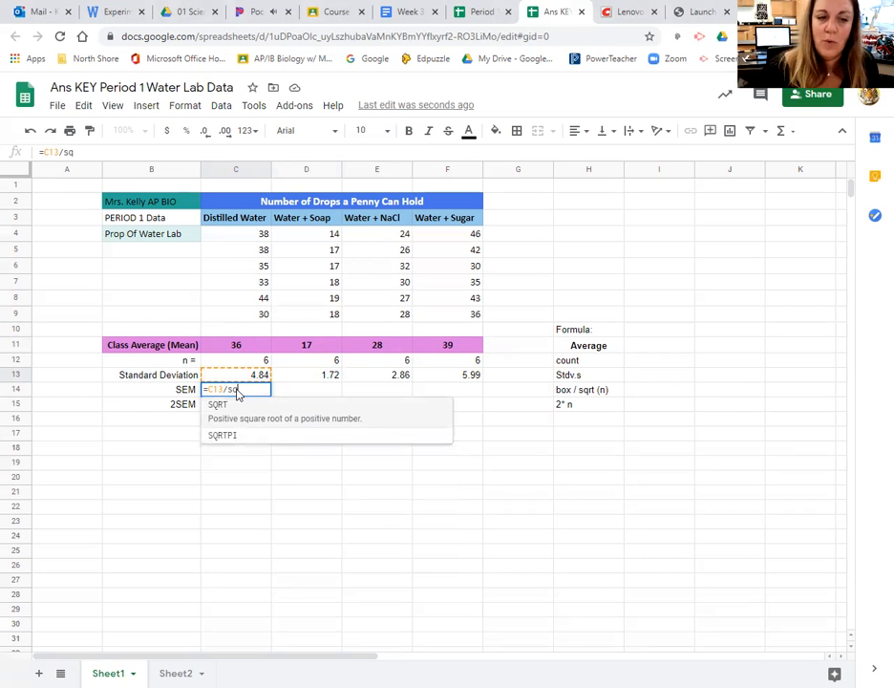
{"action": "key", "text": "Tab"}
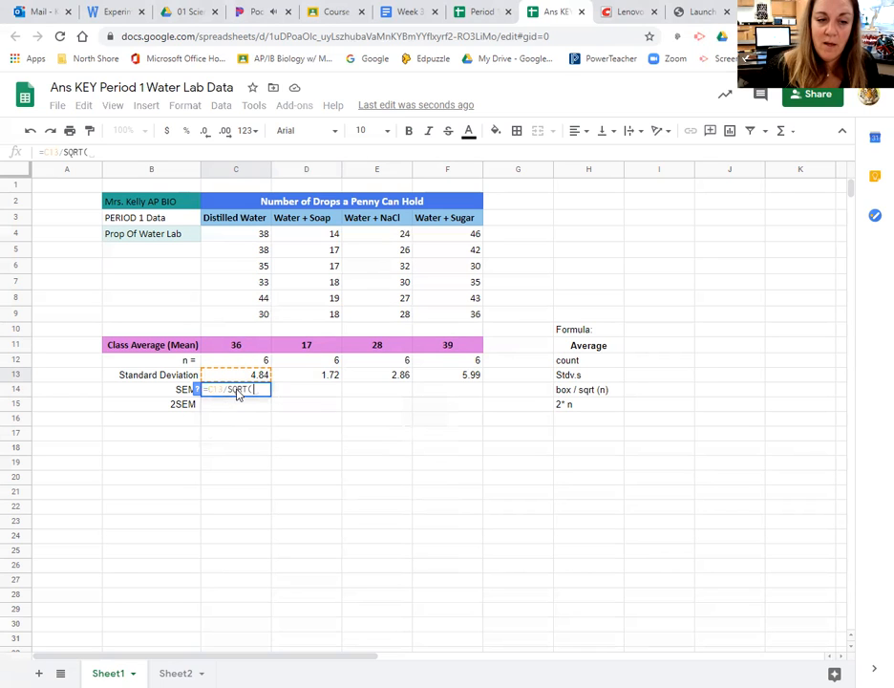
{"action": "key", "text": "Up"}
{"action": "key", "text": "Up"}
{"action": "key", "text": "Return"}
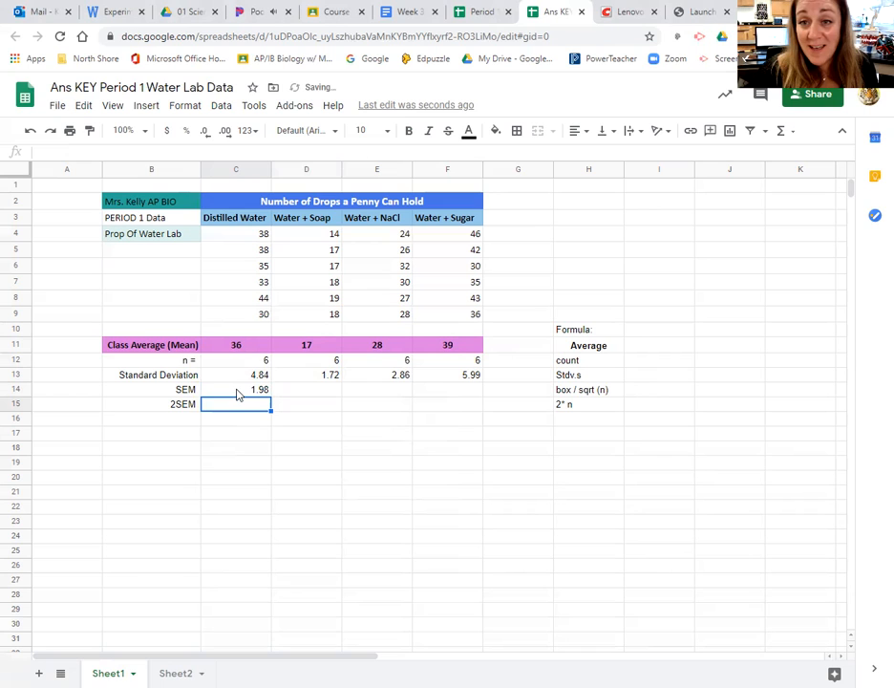
{"action": "left_click", "coordinate": [238, 392]}
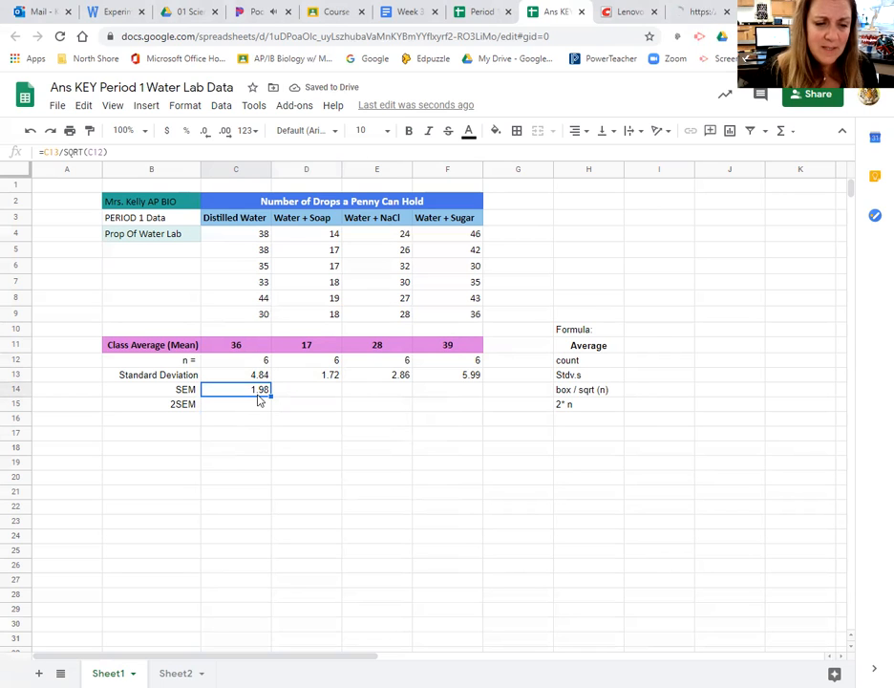
{"action": "left_click_drag", "start_coordinate": [270, 396], "coordinate": [269, 397]}
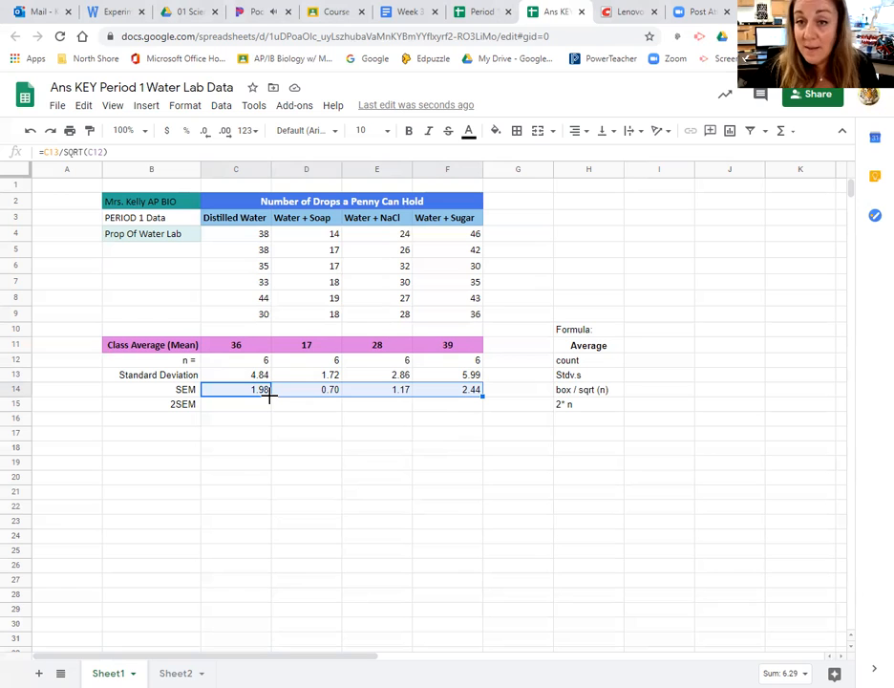
- Calculate the Distilled Water 2SEM in C15 with =2*C14, and fill the formula across to F15
{"action": "left_click", "coordinate": [221, 408]}
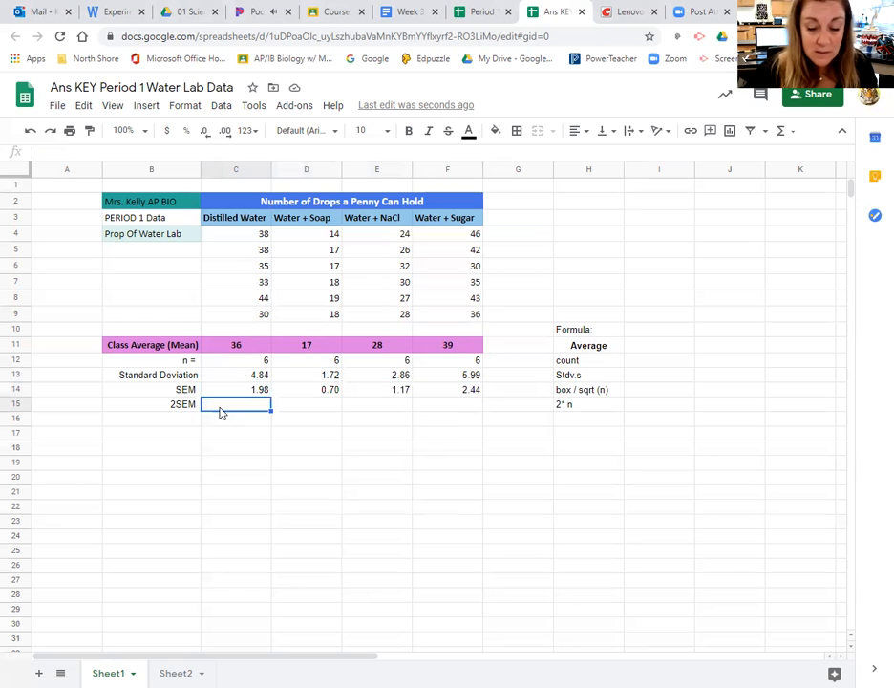
{"action": "type", "text": "="}
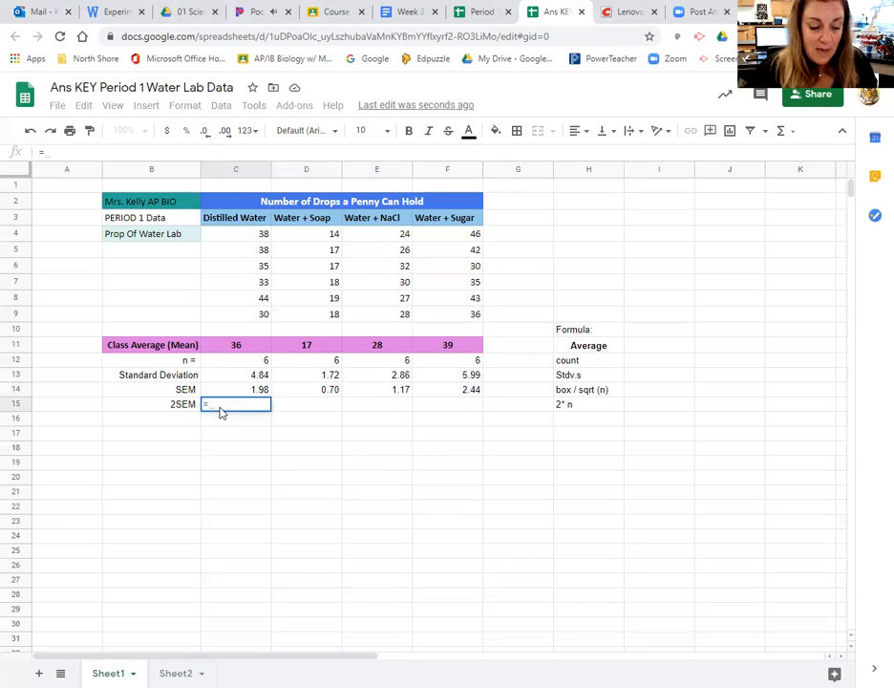
{"action": "type", "text": "2*"}
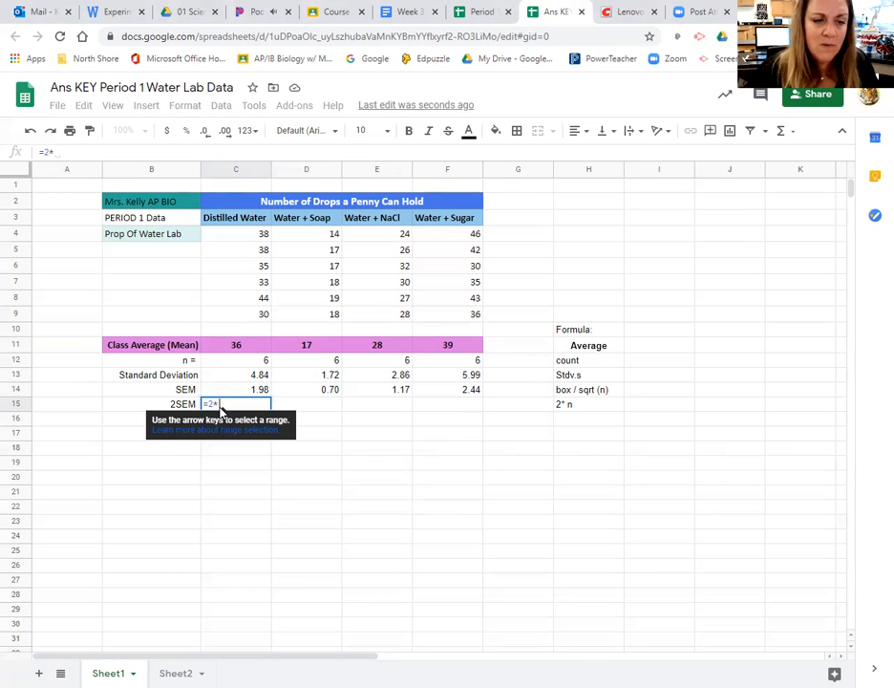
{"action": "left_click", "coordinate": [246, 395]}
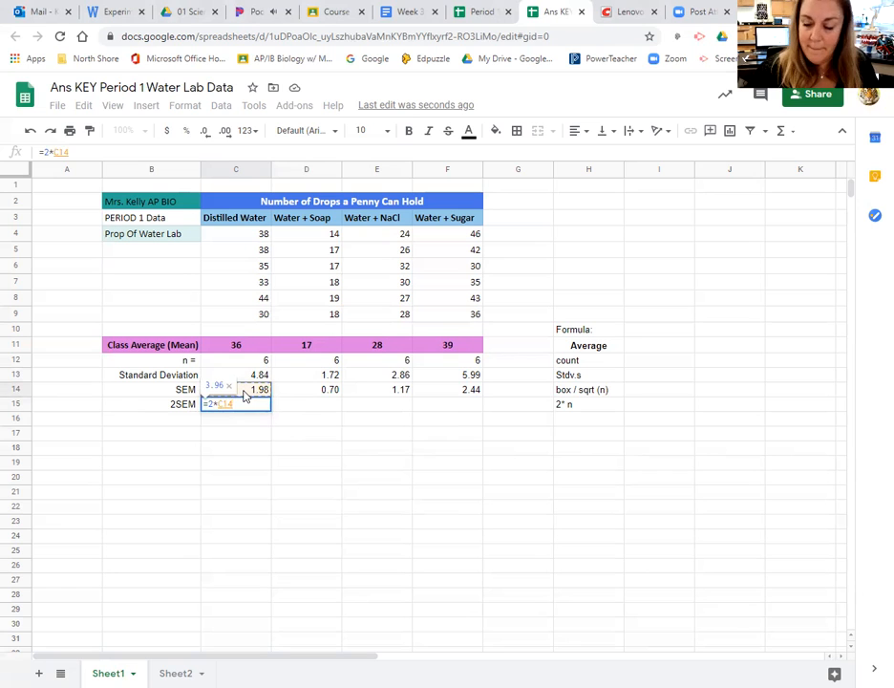
{"action": "key", "text": "Return"}
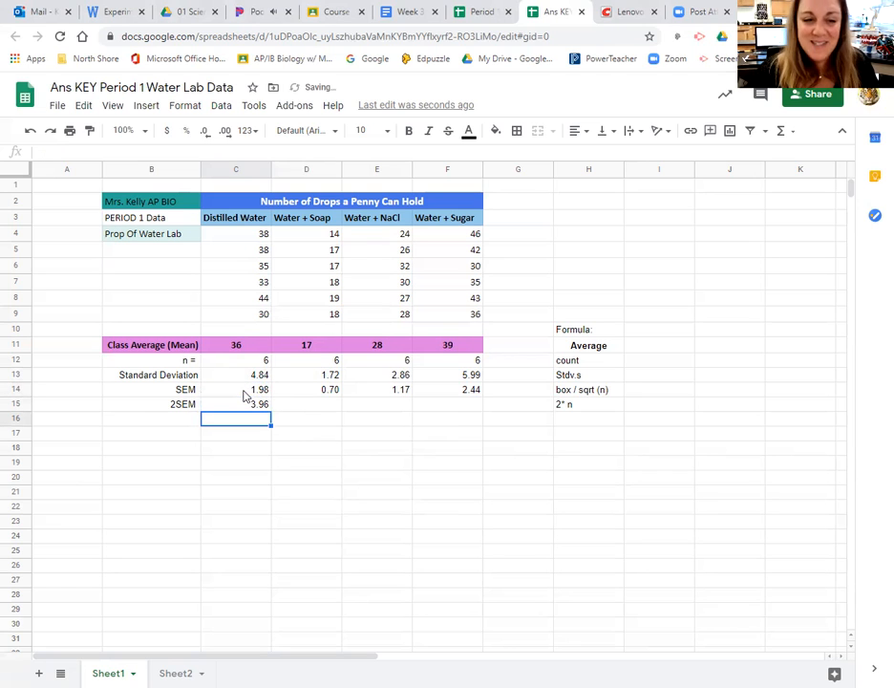
{"action": "left_click", "coordinate": [250, 407]}
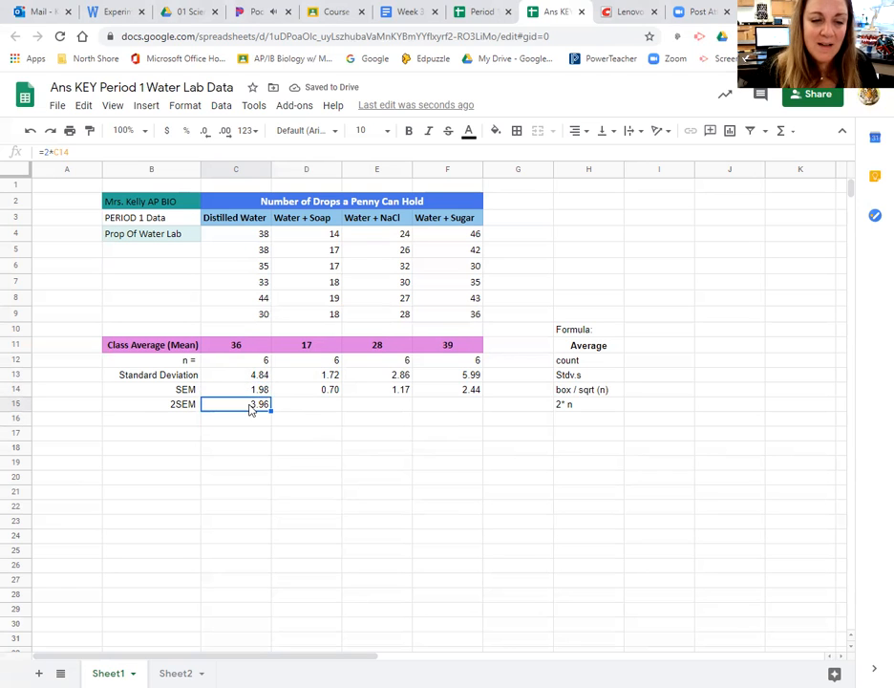
{"action": "left_click_drag", "start_coordinate": [270, 412], "coordinate": [272, 411]}
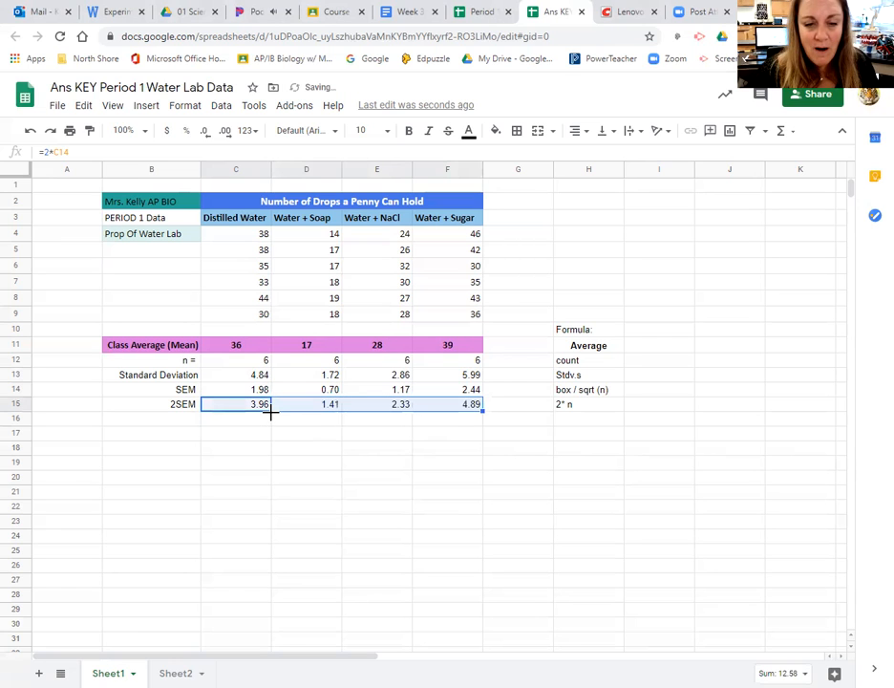
{"action": "left_click", "coordinate": [374, 508]}
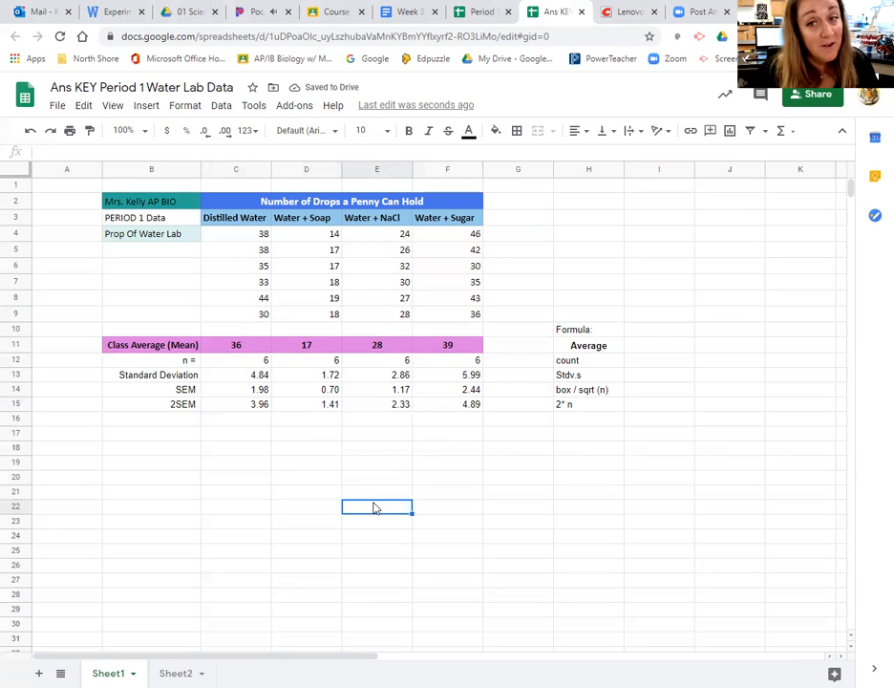